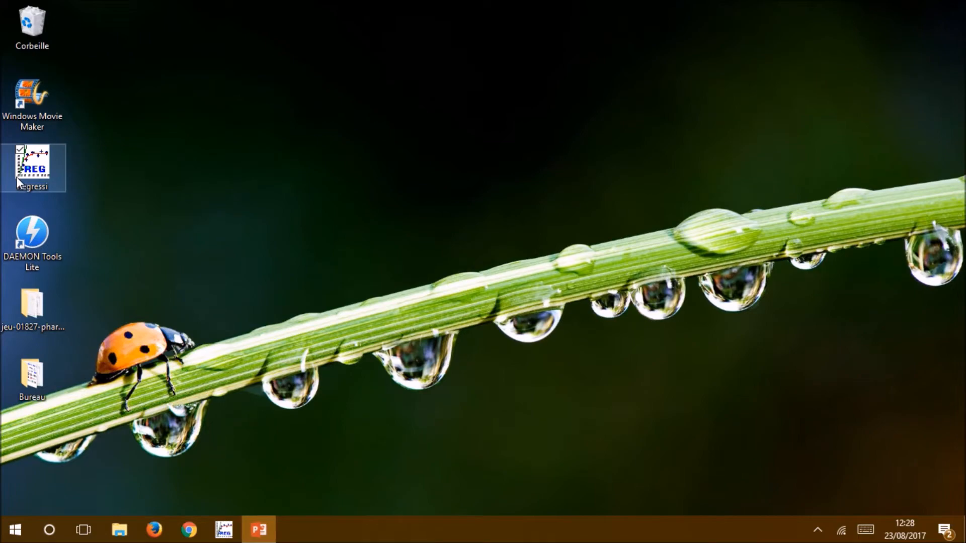
# Launch Regressi and create a new file for keyboard data entry
pyautogui.doubleClick(16, 177)
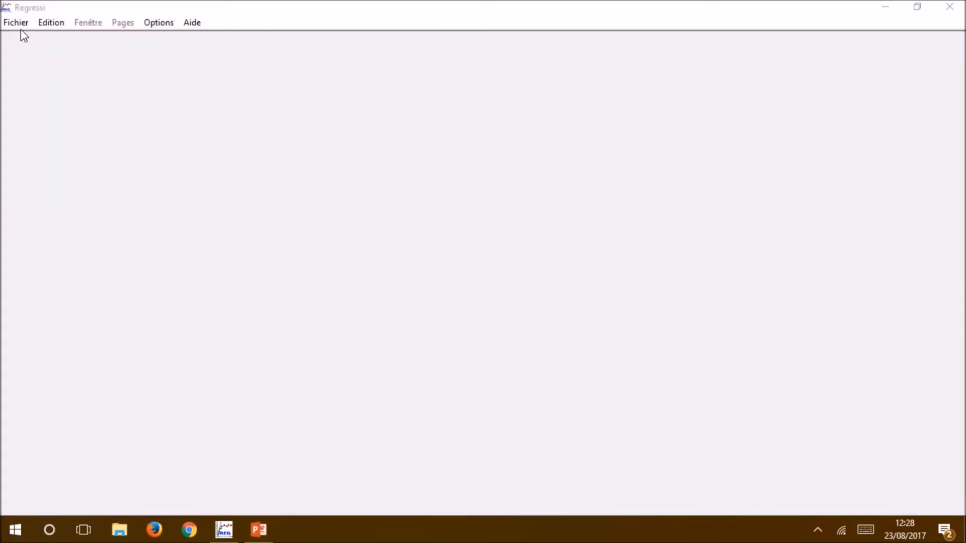
pyautogui.click(19, 22)
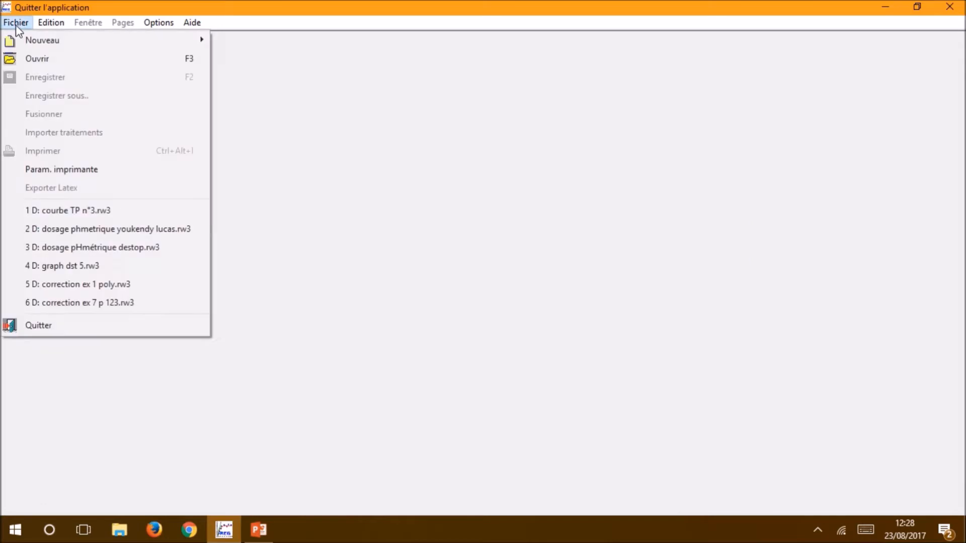
pyautogui.moveTo(21, 36)
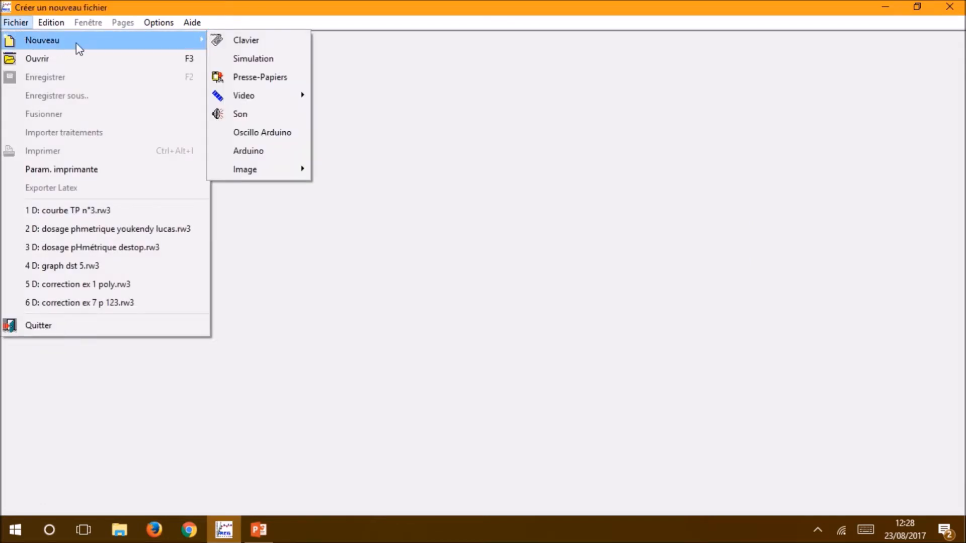
pyautogui.click(226, 42)
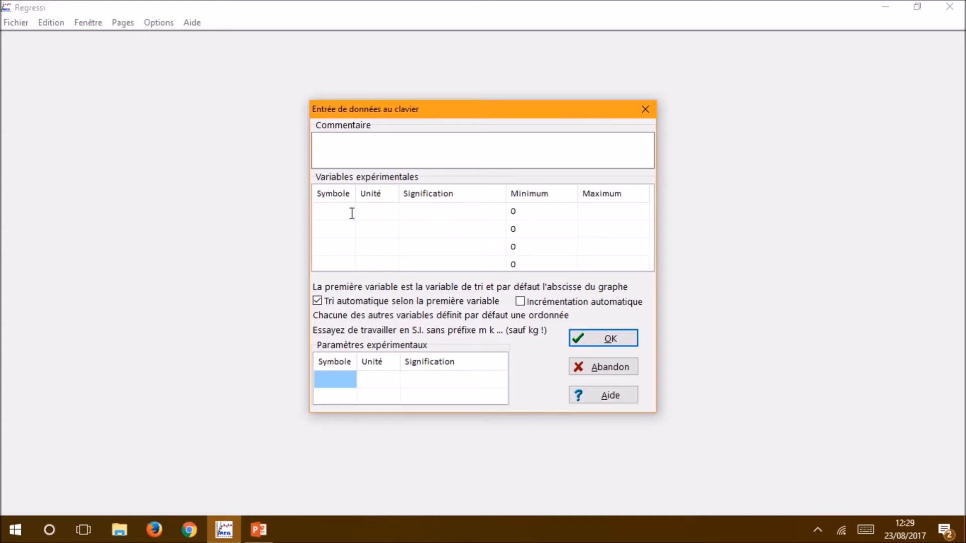
# Define the experimental variables λ in nm and L in cm, and create the data table
pyautogui.write('λ')
pyautogui.press('Tab')
pyautogui.write('nm')
pyautogui.click(335, 229)
pyautogui.write('L')
pyautogui.click(356, 227)
pyautogui.write('cm')
pyautogui.click(605, 341)
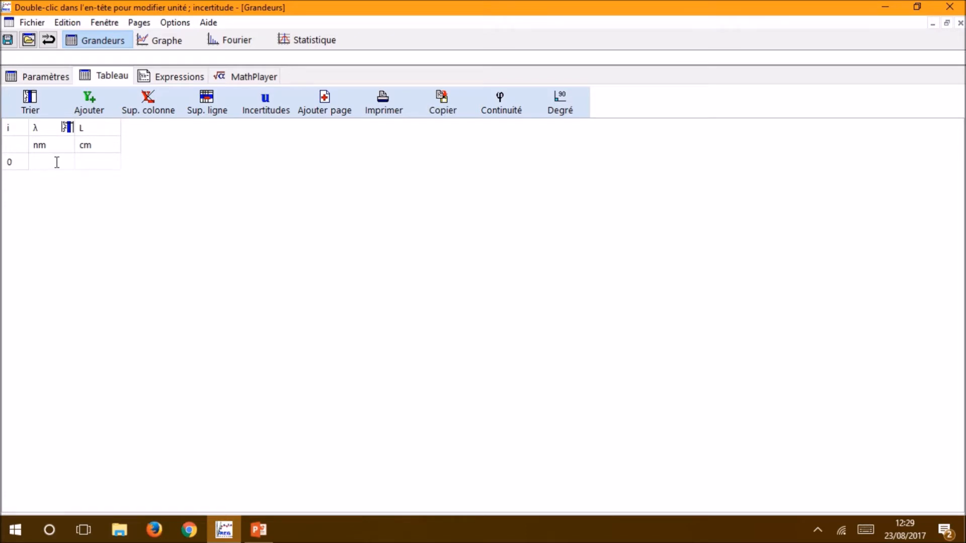
# Fill the first table row with λ = 390 nm and L = 0 cm
pyautogui.click(57, 162)
pyautogui.write('30')
pyautogui.press('BackSpace')
pyautogui.write('90')
pyautogui.press('Return')
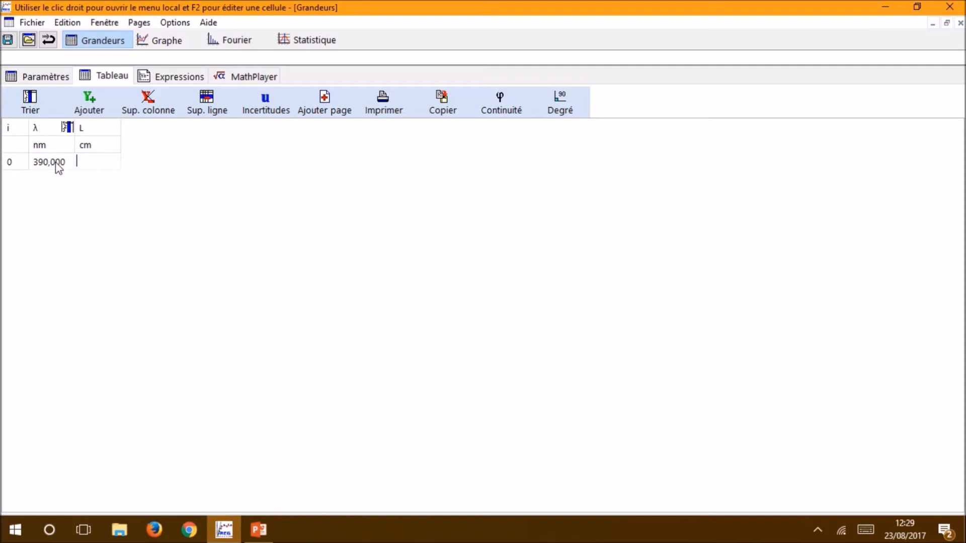
pyautogui.write('0')
pyautogui.press('Return')
# Fill the following rows with the λ/L pairs 404/1,4, 430/4,2, 451/6,5, 470/8,6, 519/13,8 and 545/16,7
pyautogui.write('404')
pyautogui.press('Return')
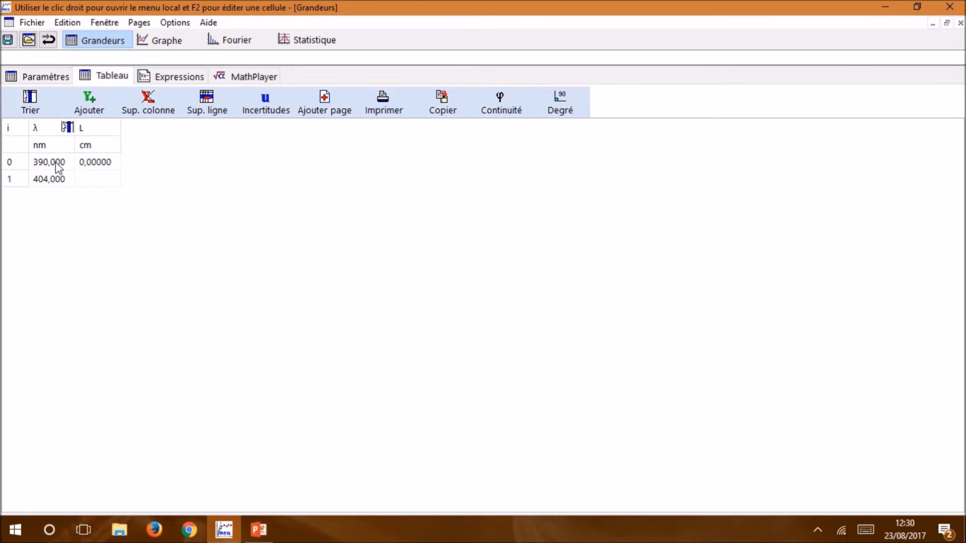
pyautogui.write('1,4')
pyautogui.press('Return')
pyautogui.write('430')
pyautogui.press('Return')
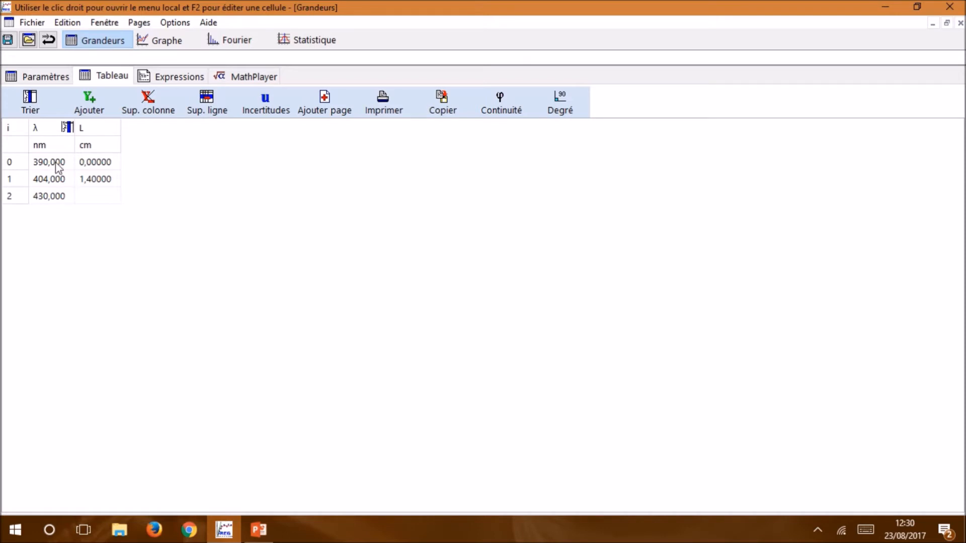
pyautogui.write('4,2')
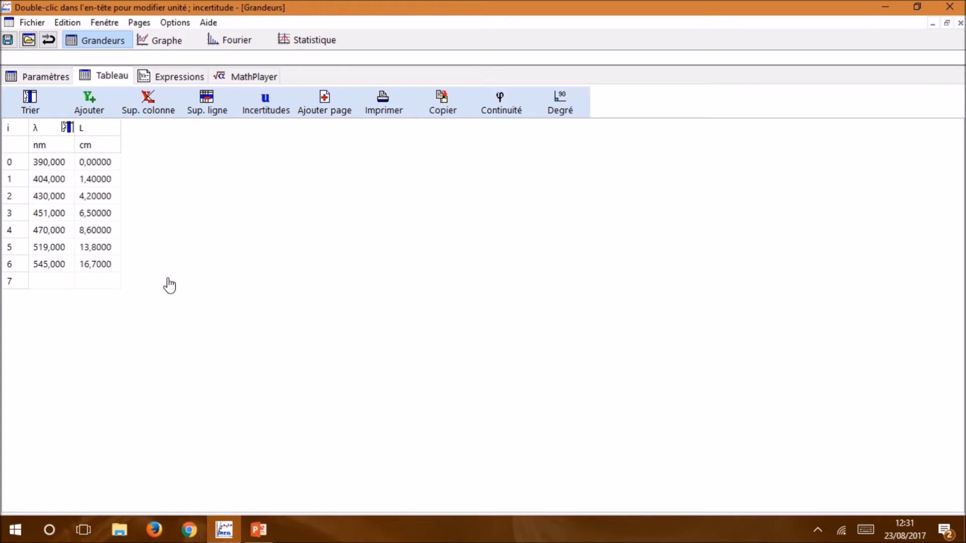
# Plot the data as a graph with only λ on the vertical axis and L on the horizontal axis
pyautogui.click(163, 47)
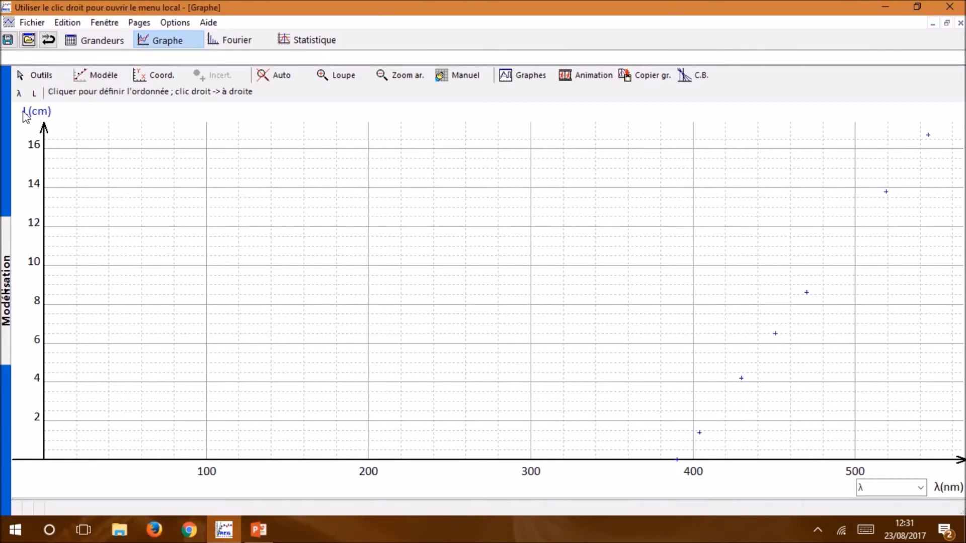
pyautogui.click(19, 94)
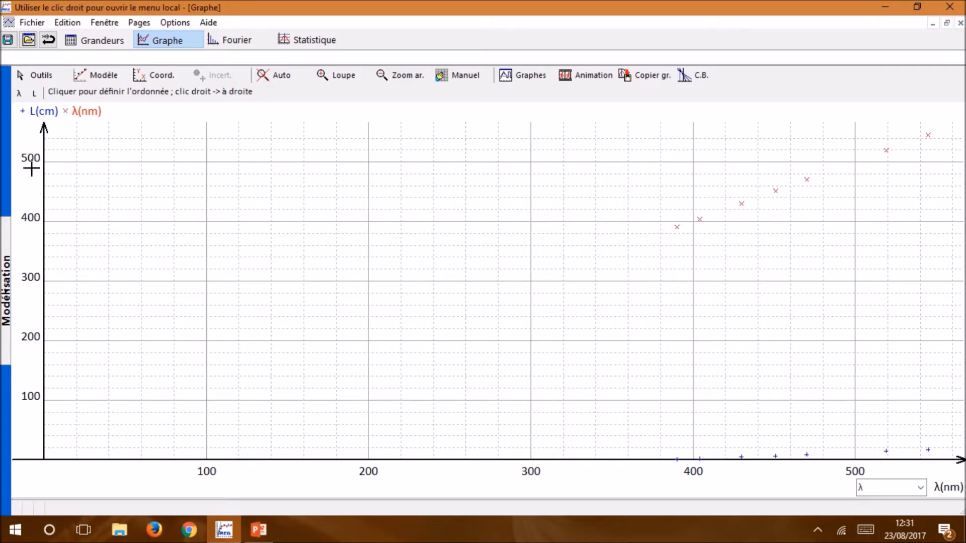
pyautogui.click(36, 95)
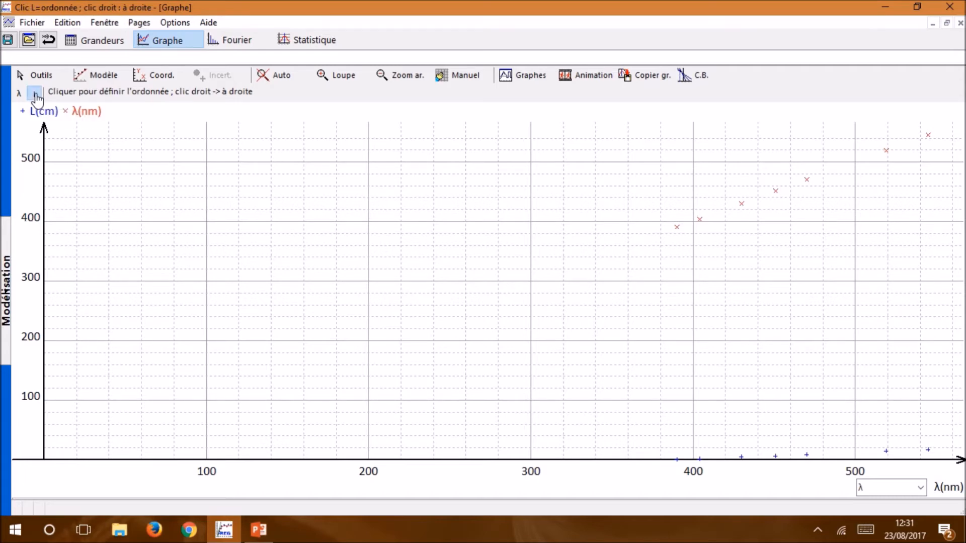
pyautogui.click(35, 95)
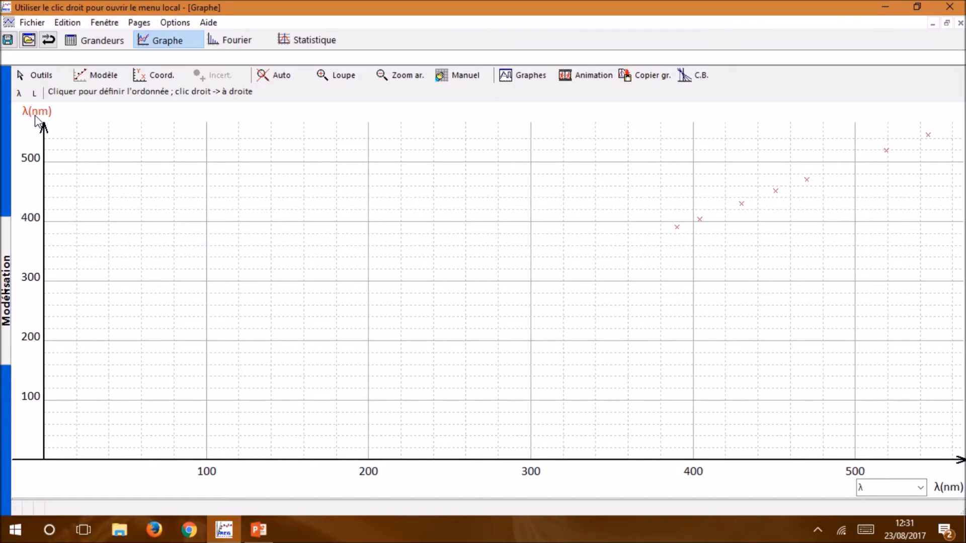
pyautogui.click(923, 491)
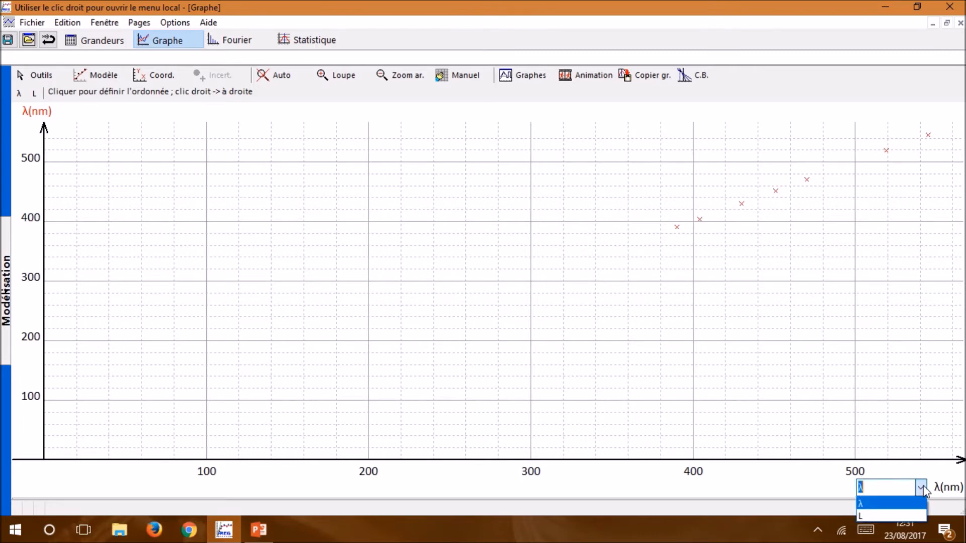
pyautogui.click(897, 515)
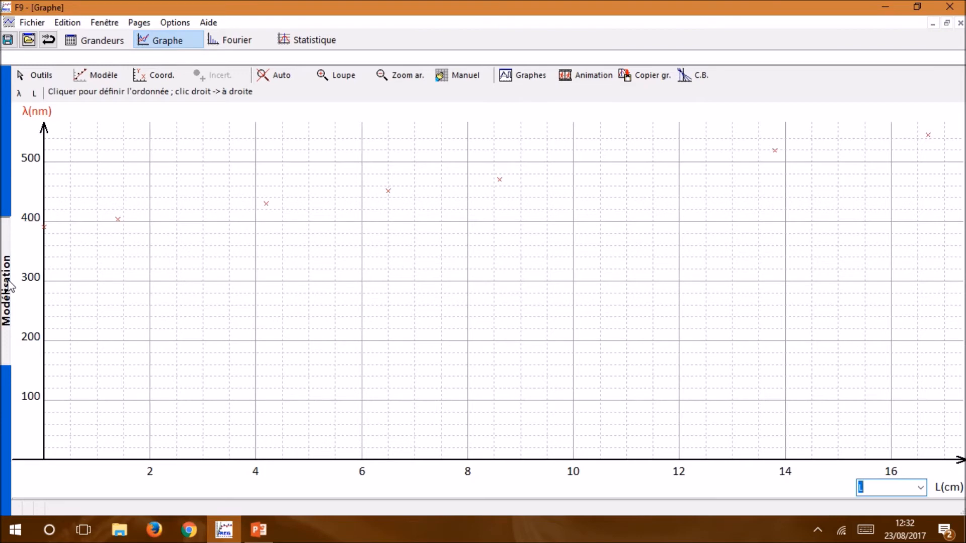
# Model the plotted data with an affine function (λ=a*L+b) and adjust the fit parameters
pyautogui.click(7, 285)
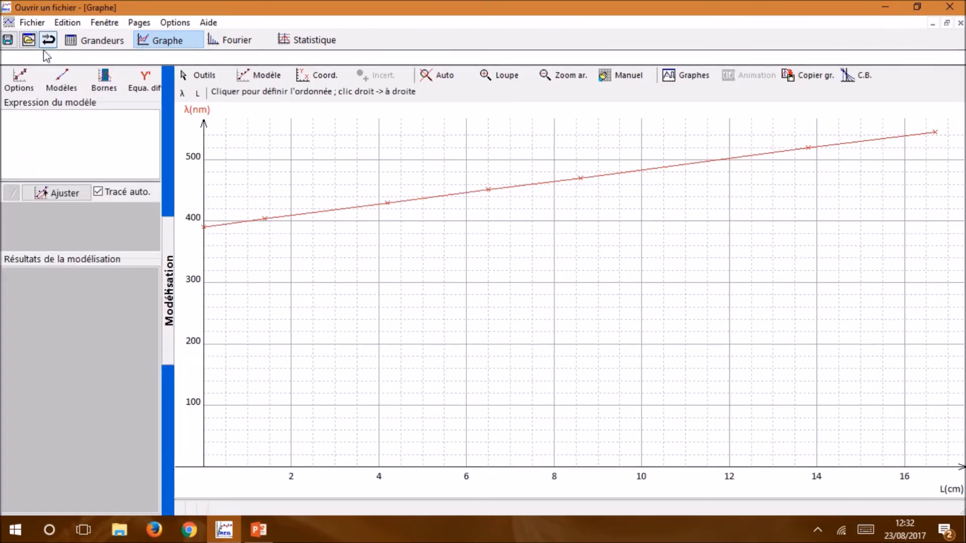
pyautogui.click(61, 85)
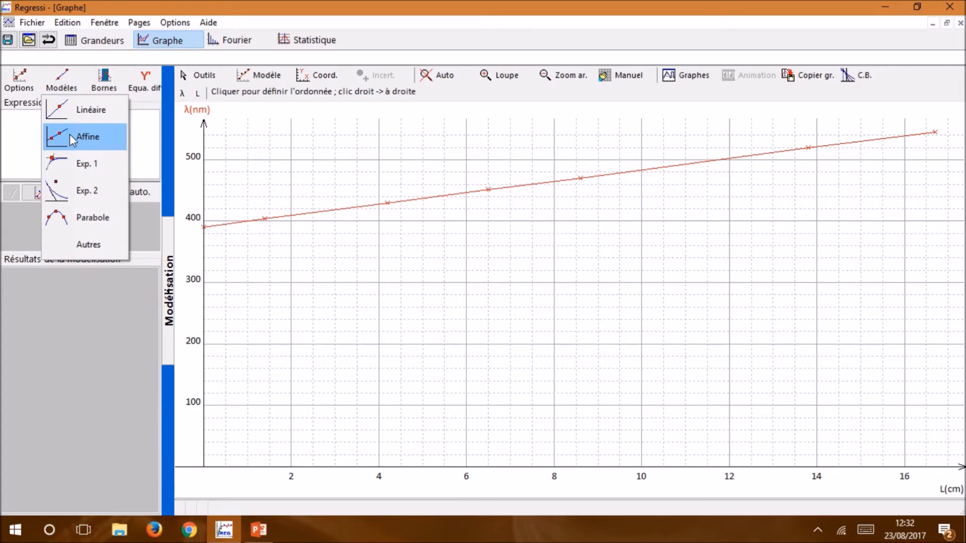
pyautogui.click(70, 134)
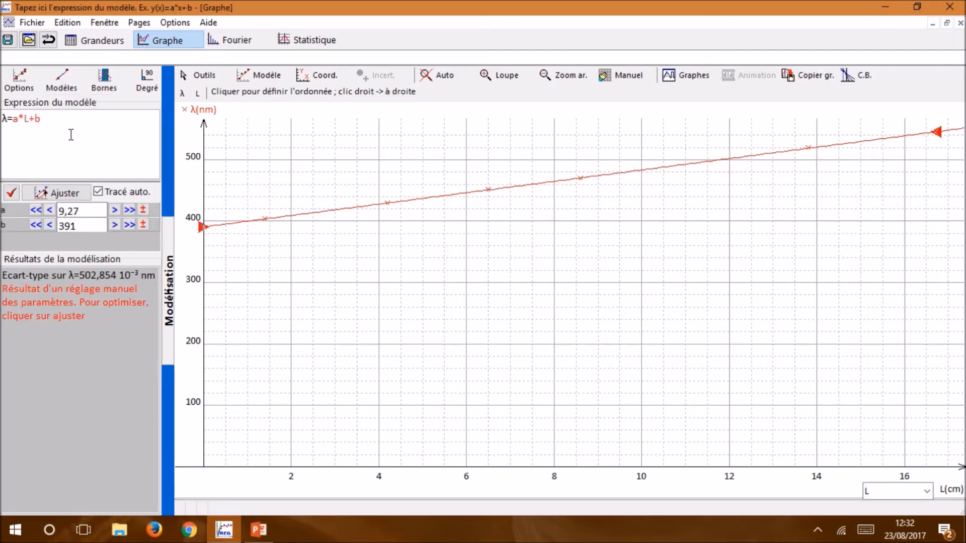
pyautogui.click(60, 194)
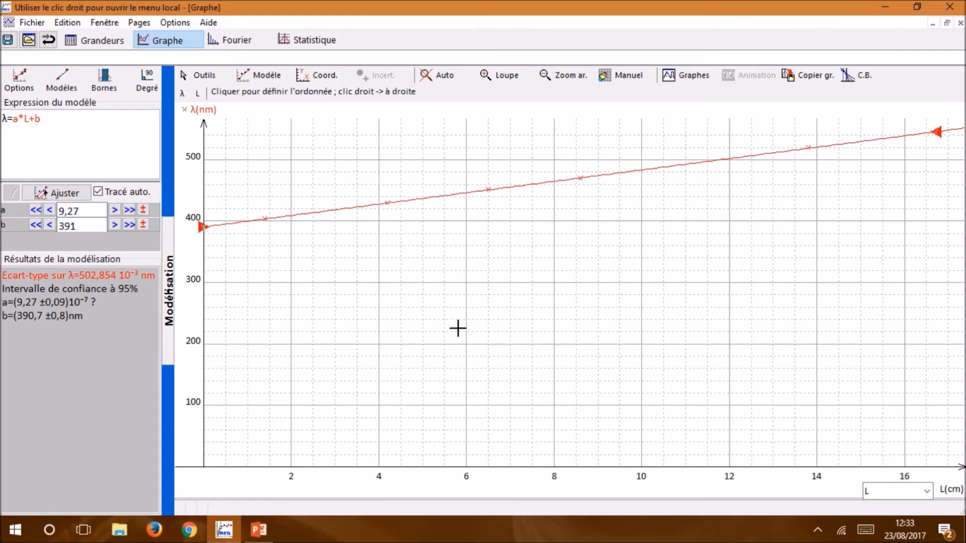
# Add the text label "λ=9,27*L+391" to the graph below the fitted line, at about L = 7.8 cm
pyautogui.click(199, 76)
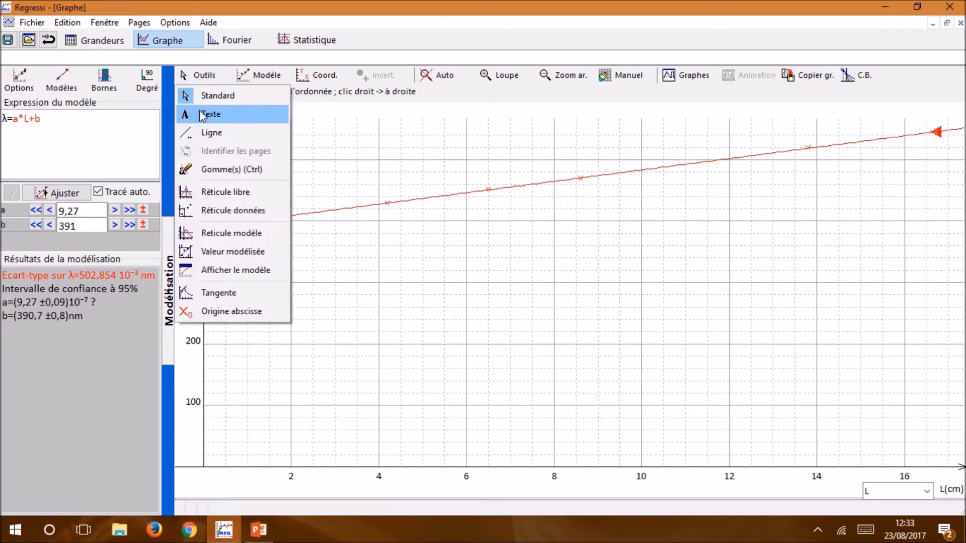
pyautogui.click(203, 115)
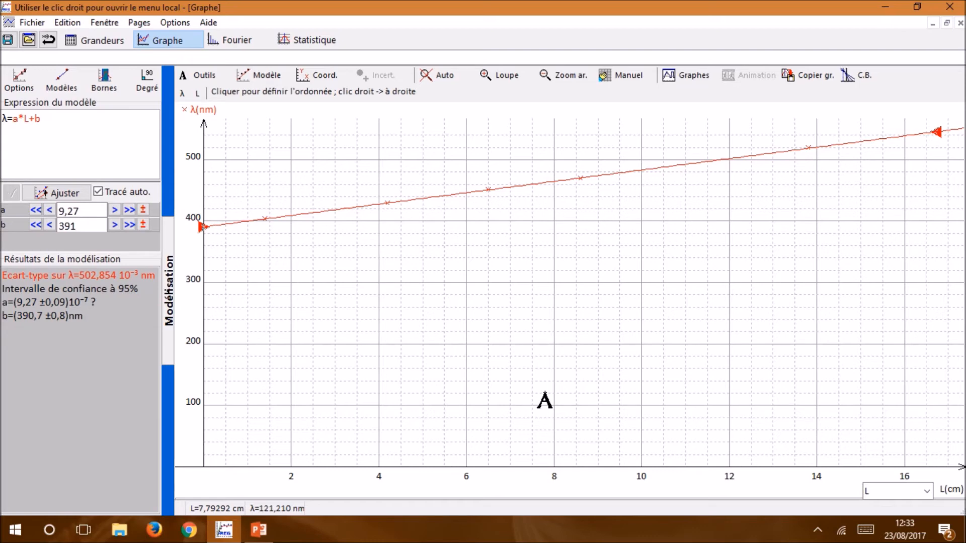
pyautogui.click(545, 401)
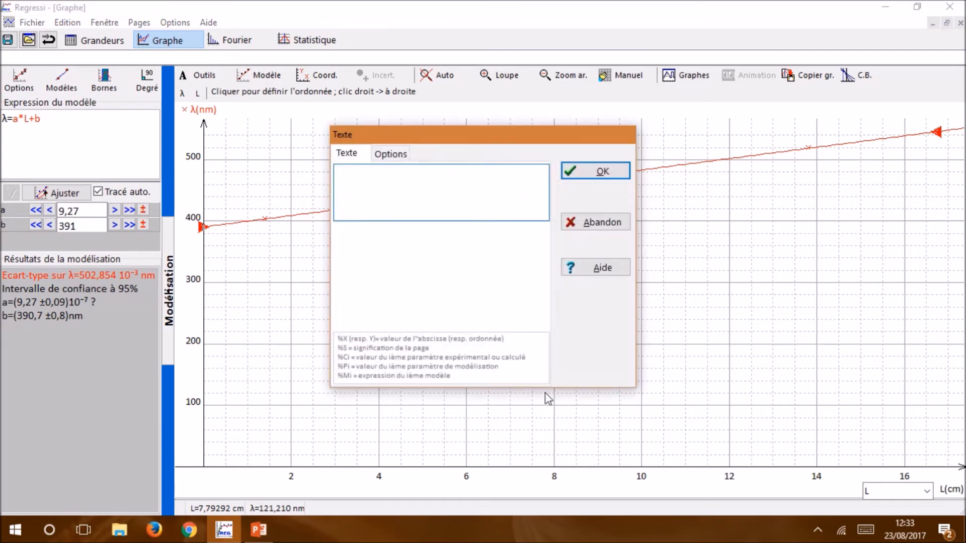
pyautogui.write('λ=9,27*L+391')
pyautogui.click(611, 173)
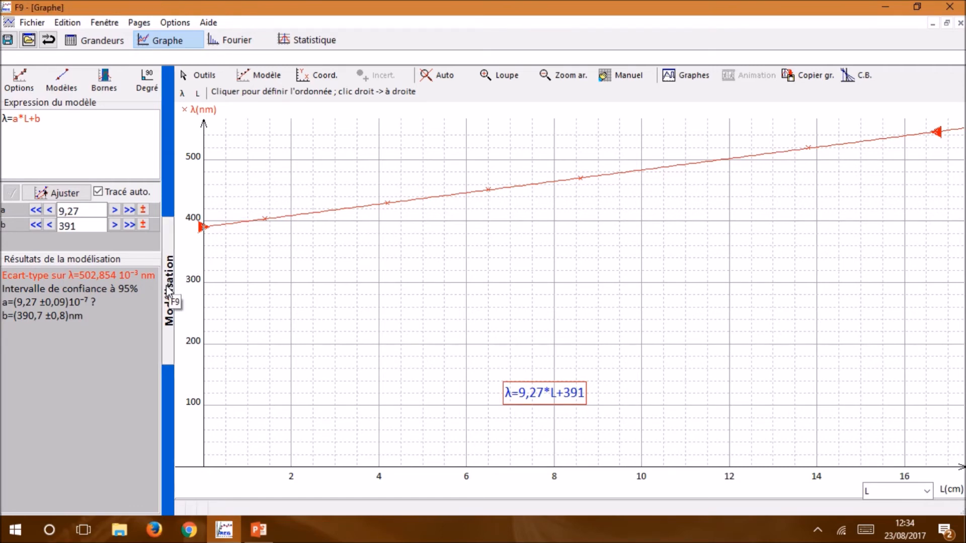
# Hide the modelling pane and activate the free reticle (Réticule libre) on the graph
pyautogui.click(170, 288)
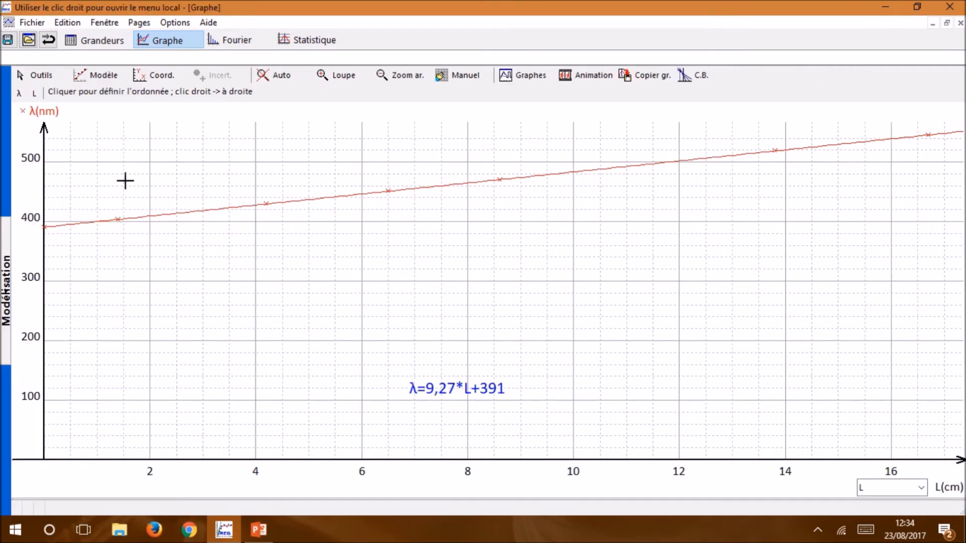
pyautogui.click(46, 80)
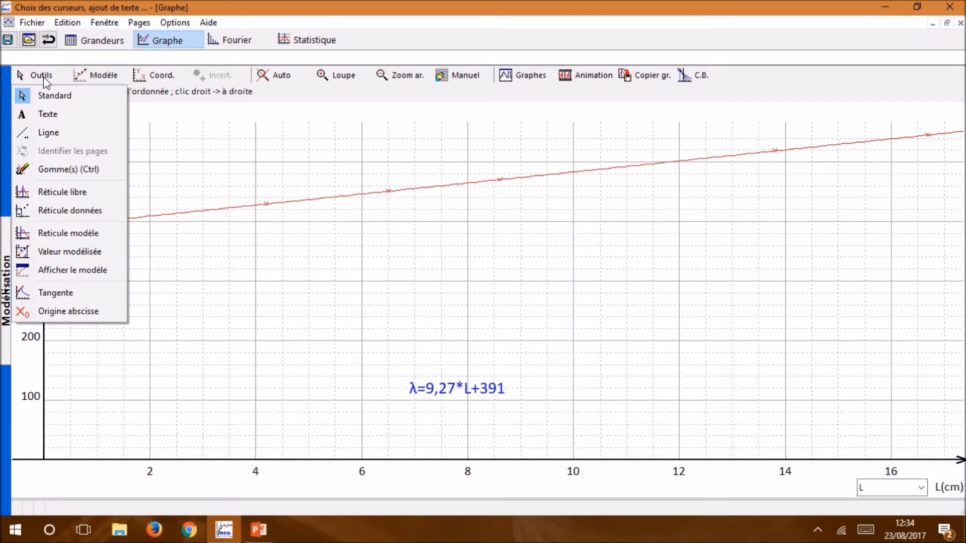
pyautogui.click(53, 196)
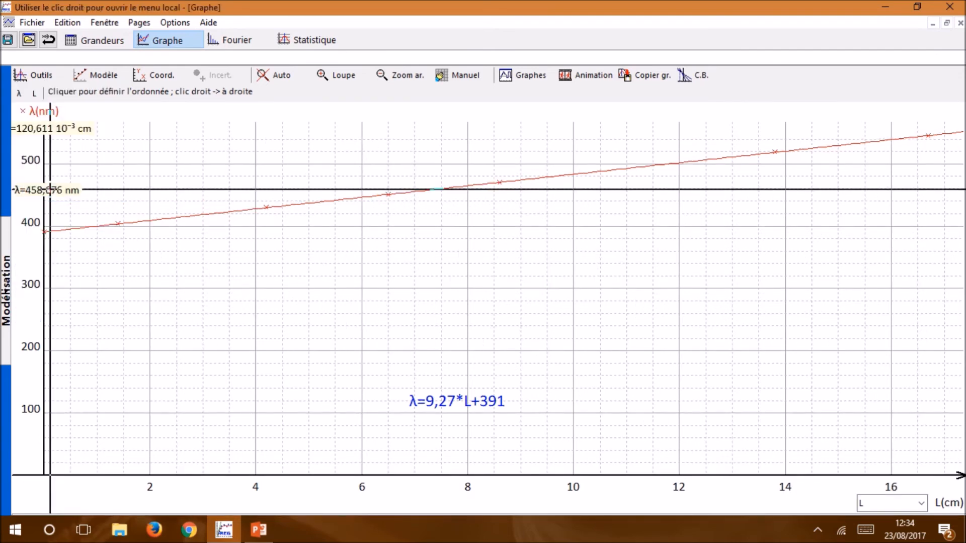